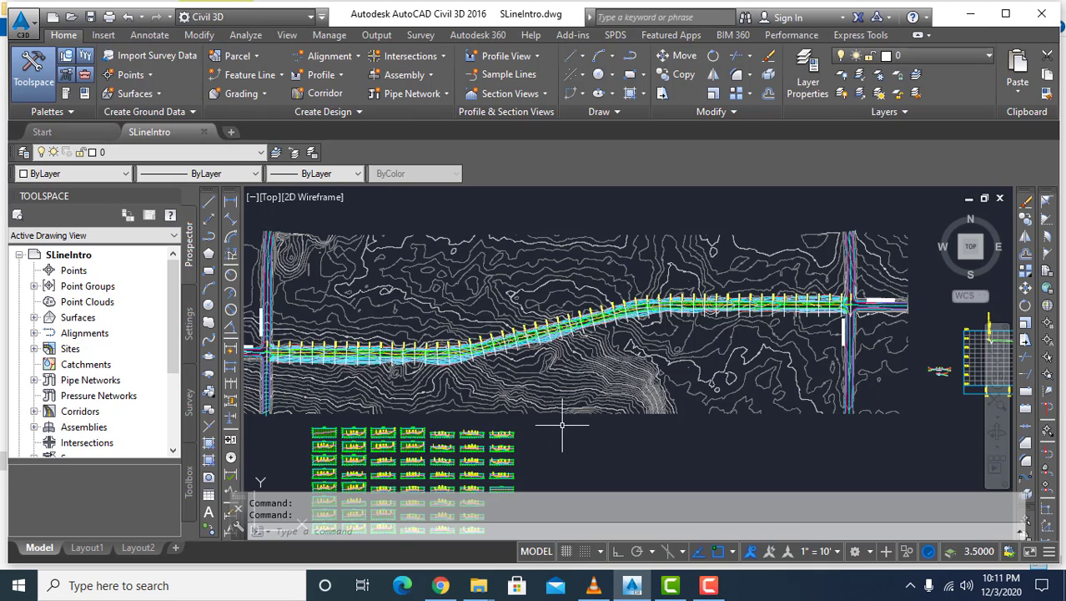
scroll(272, 368, "up", 2)
scroll(305, 359, "up", 6)
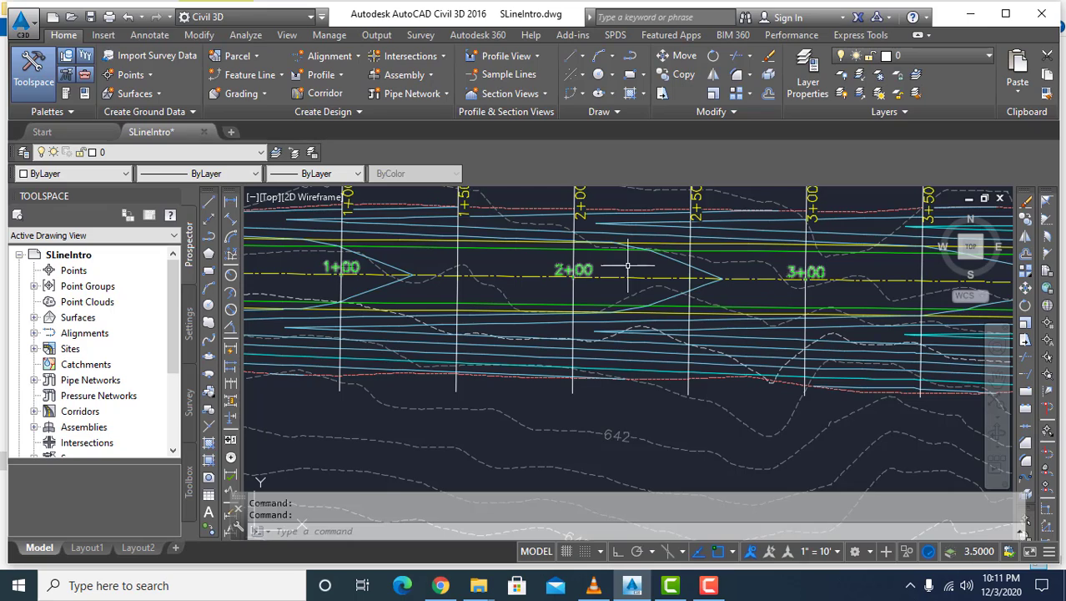
mouse_move(623, 284)
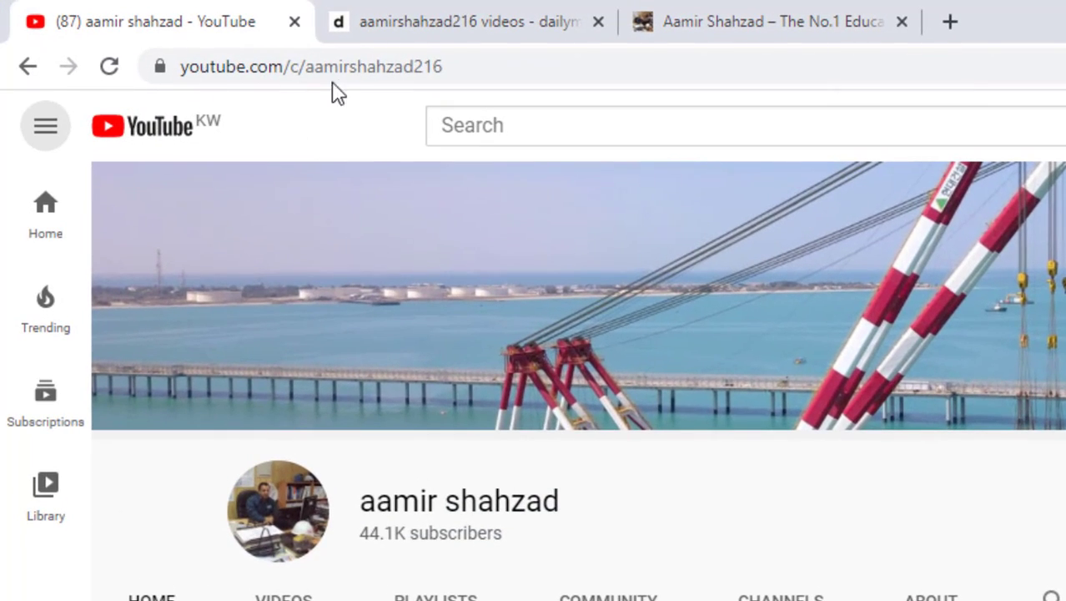
Step: Switch to the browser to view the YouTube channel, the Dailymotion channel and the survey blog's follow form, then return to Civil 3D
left_click(442, 70)
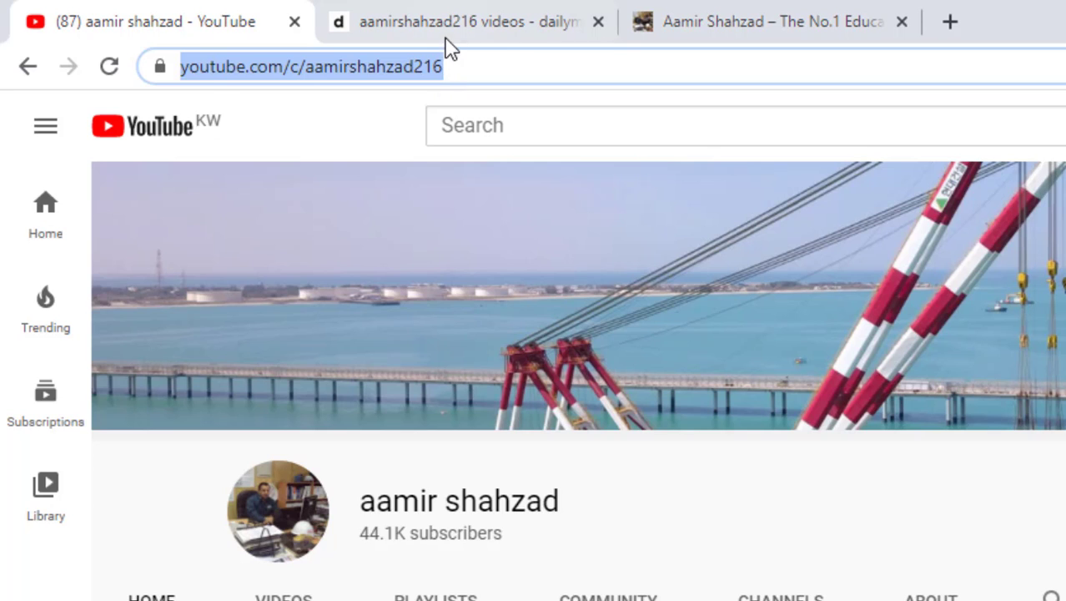
left_click(444, 13)
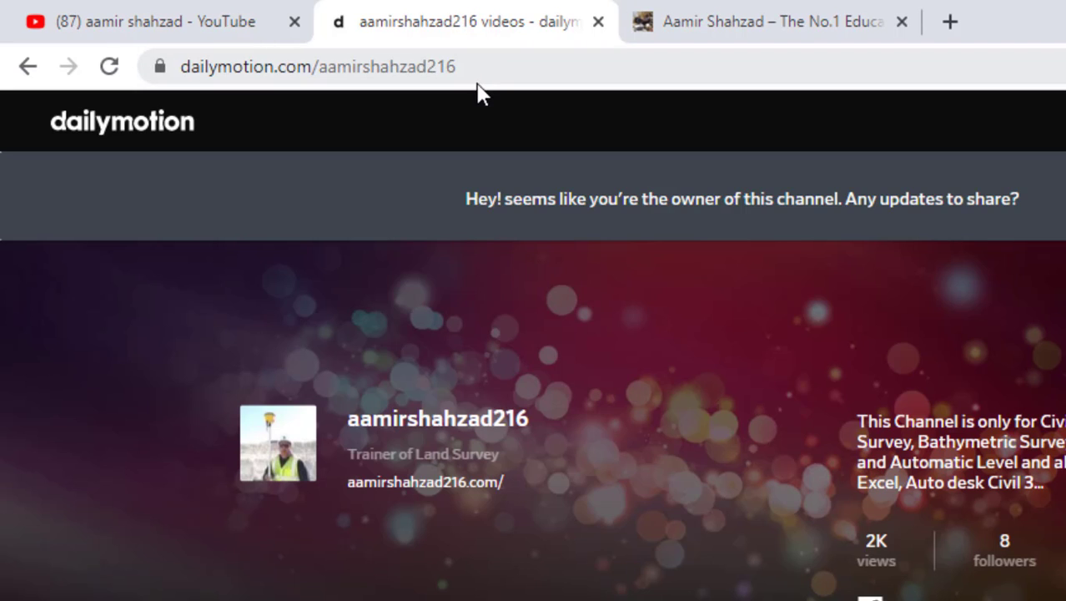
left_click(730, 25)
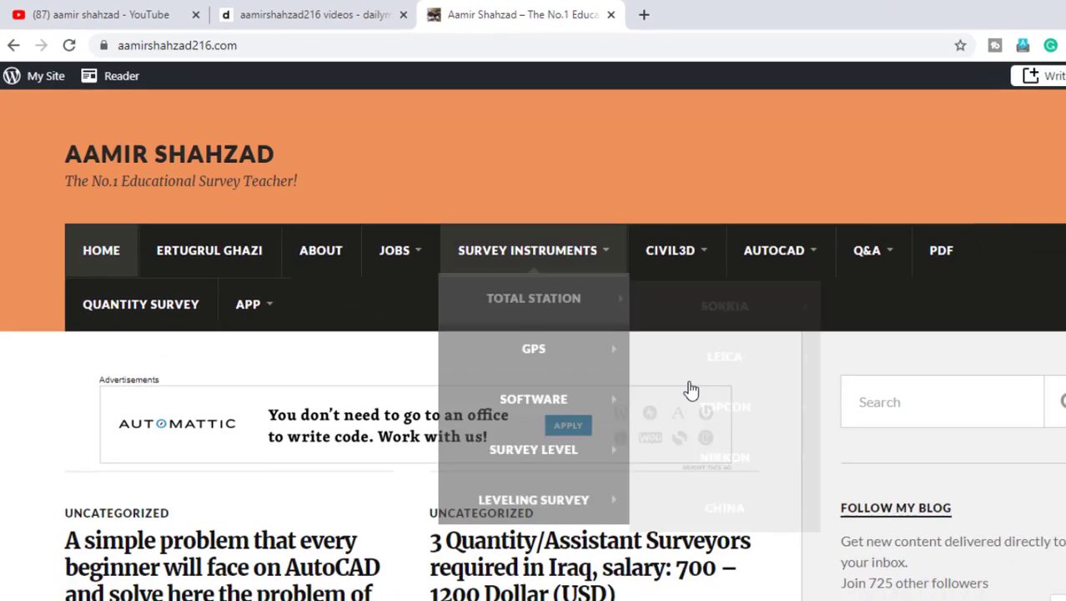
scroll(775, 380, "down", 3)
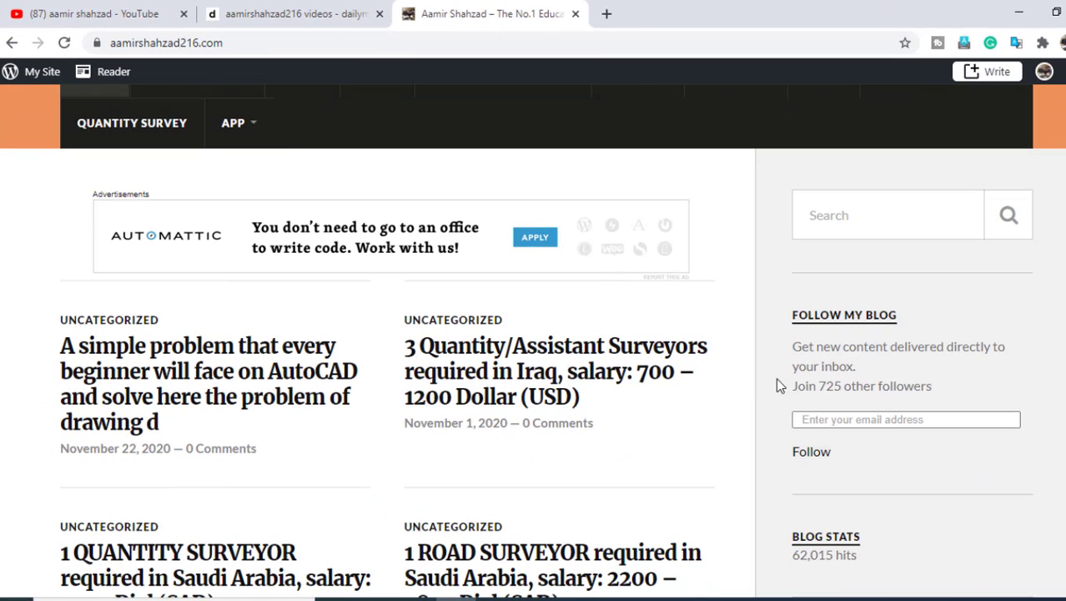
left_click(804, 418)
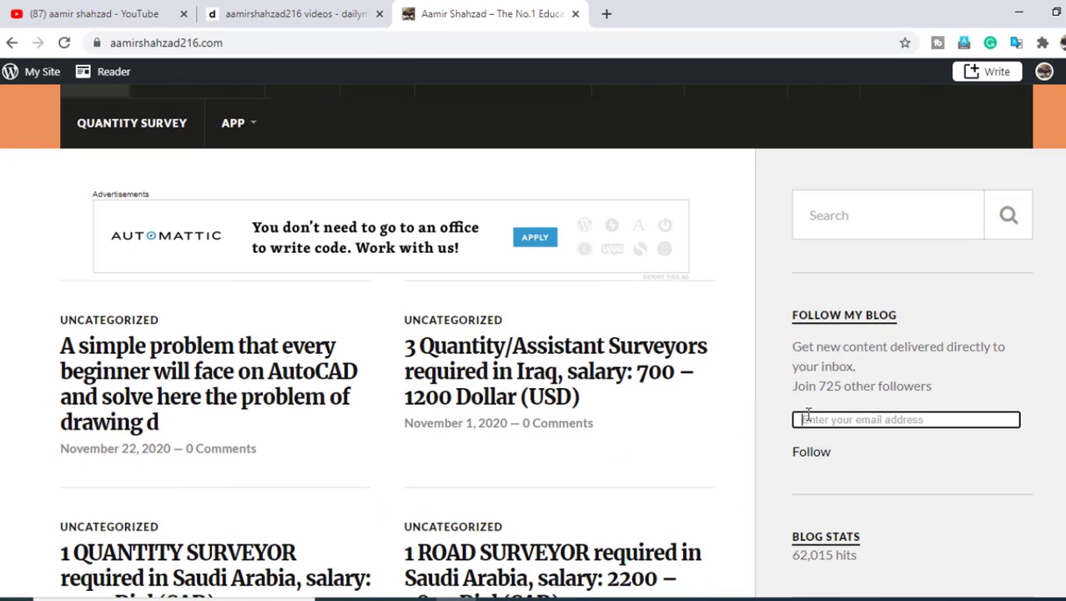
left_click(1018, 12)
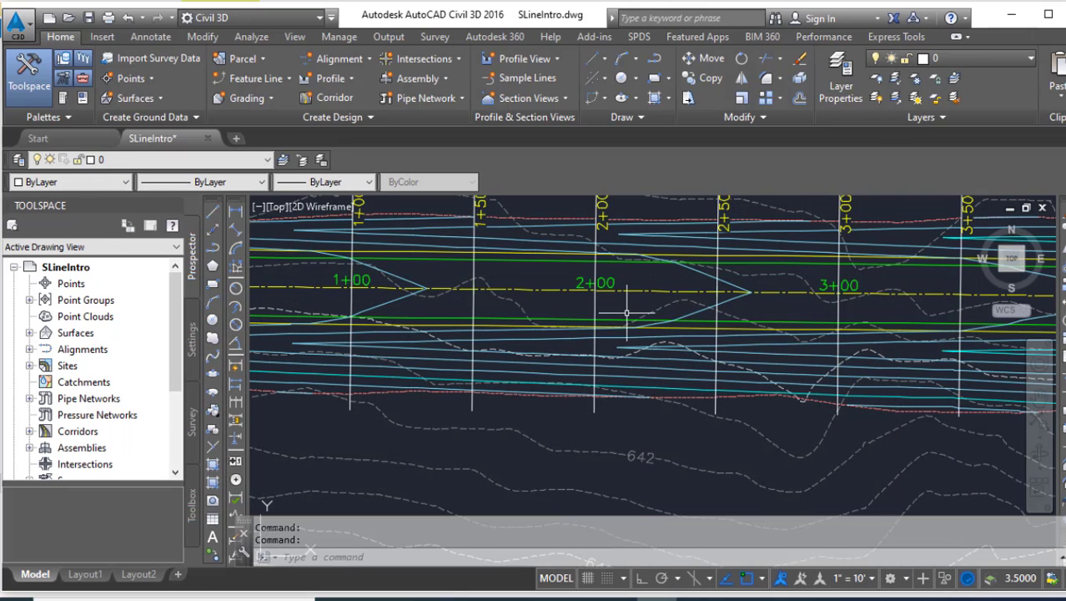
Step: Examine the sample lines along the road corridor and the matching section views, down to the one at station 1+00.00
mouse_move(625, 313)
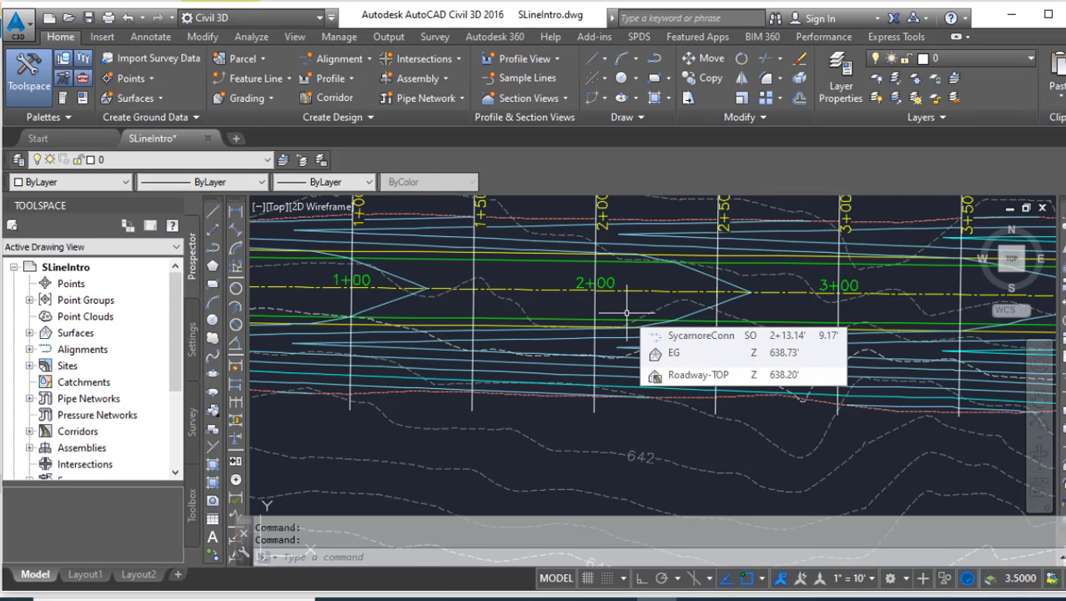
scroll(607, 309, "down", 2)
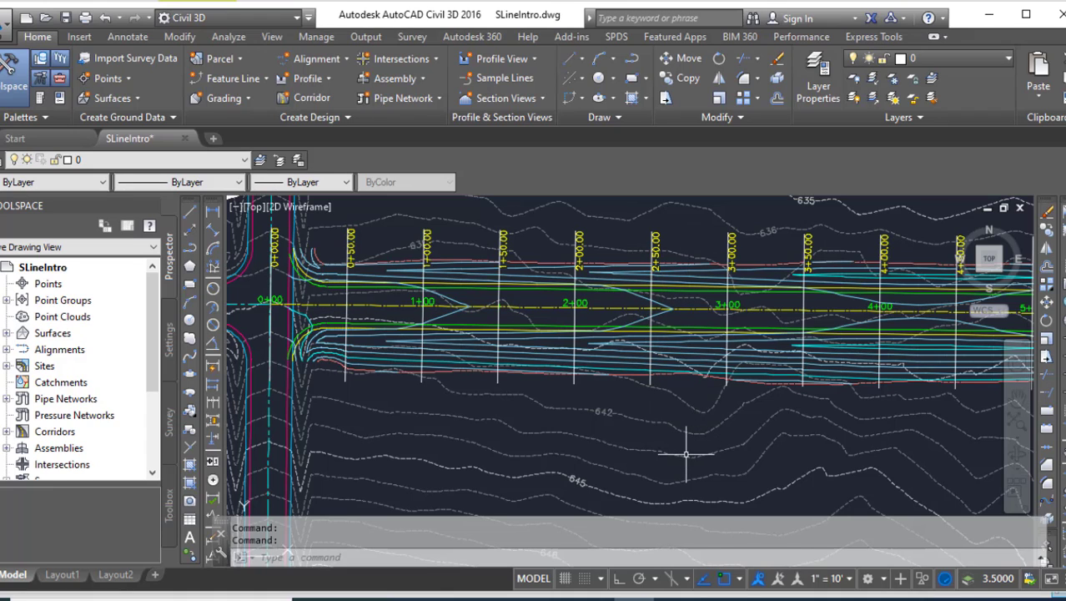
mouse_move(685, 430)
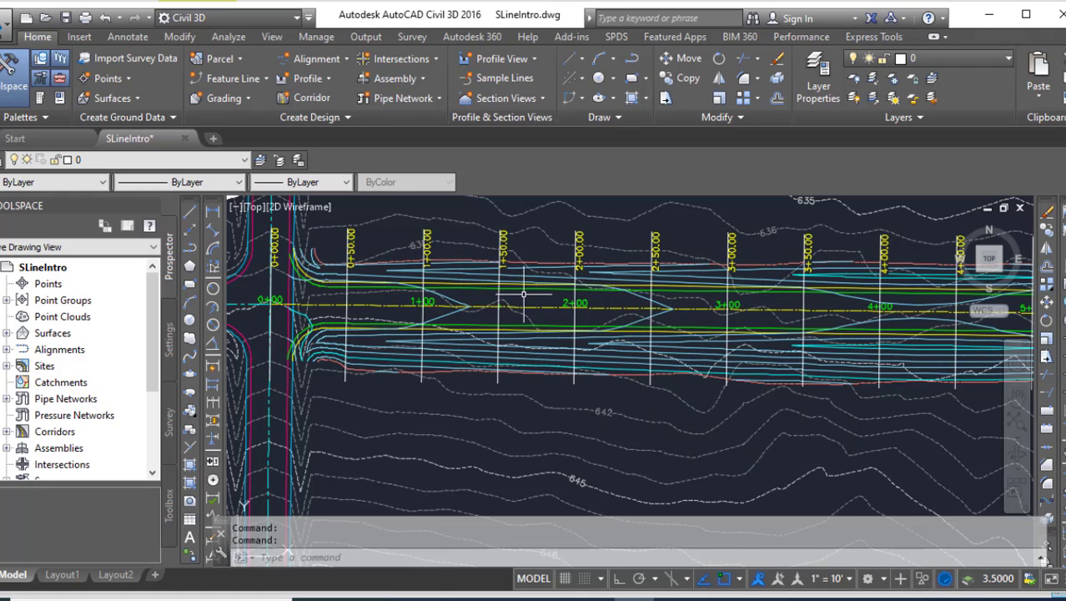
mouse_move(524, 294)
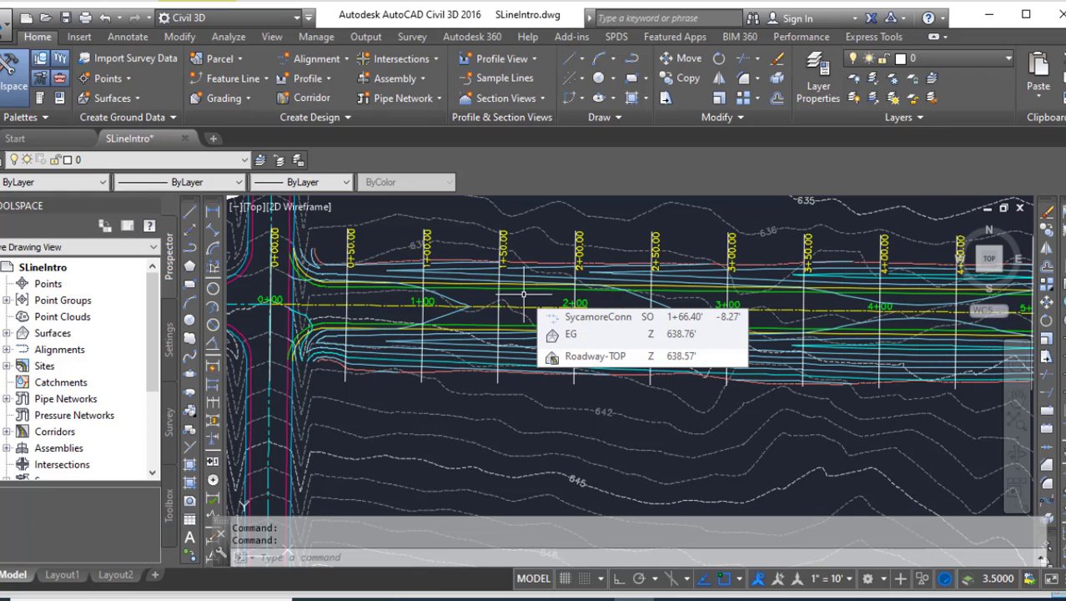
scroll(741, 279, "down", 5)
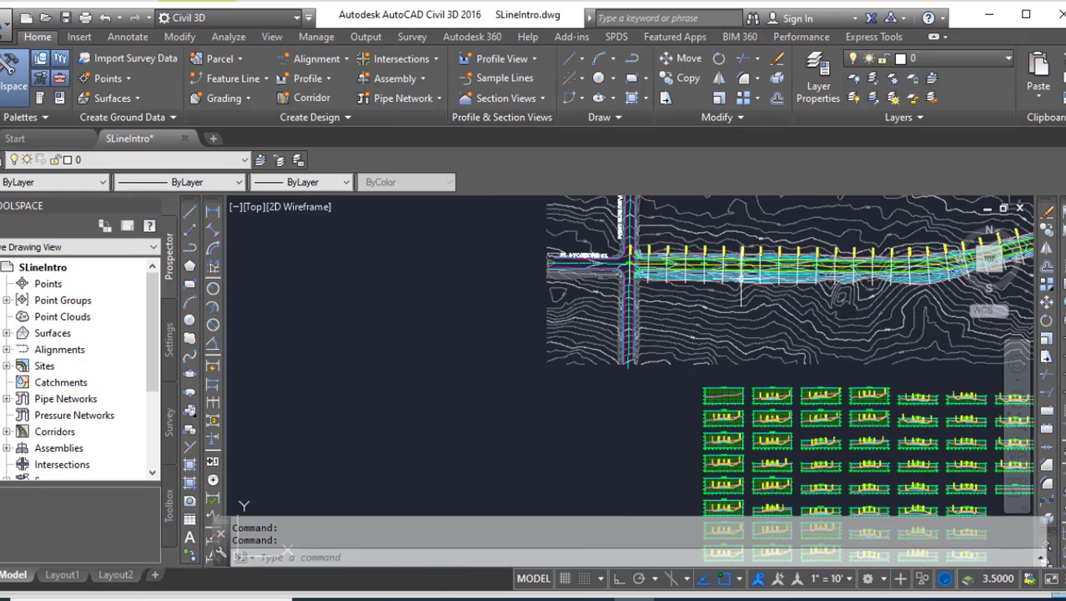
scroll(719, 487, "up", 4)
scroll(719, 473, "down", 4)
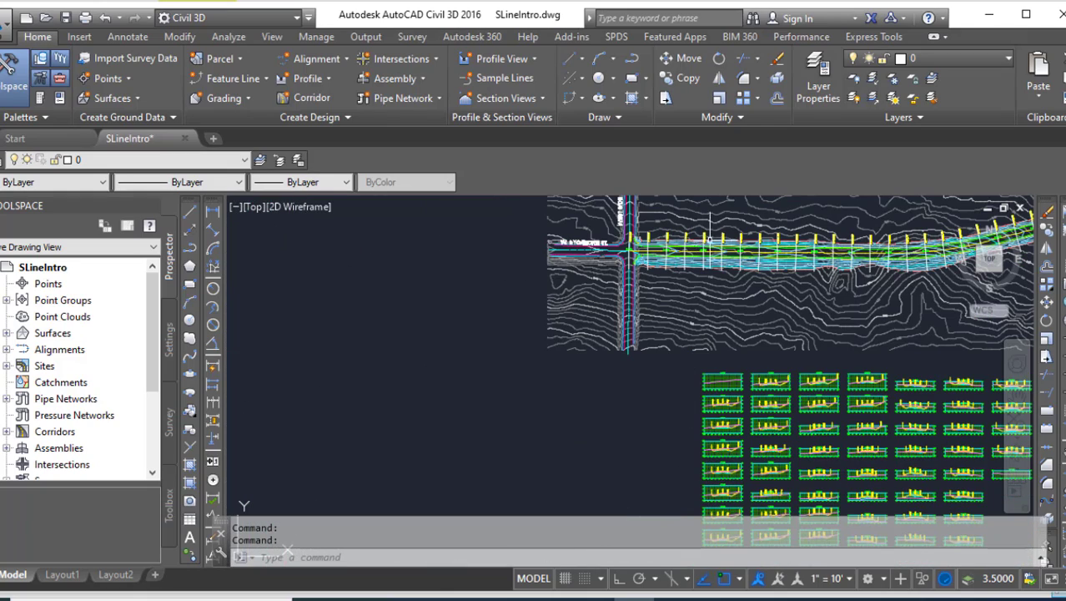
scroll(739, 433, "up", 5)
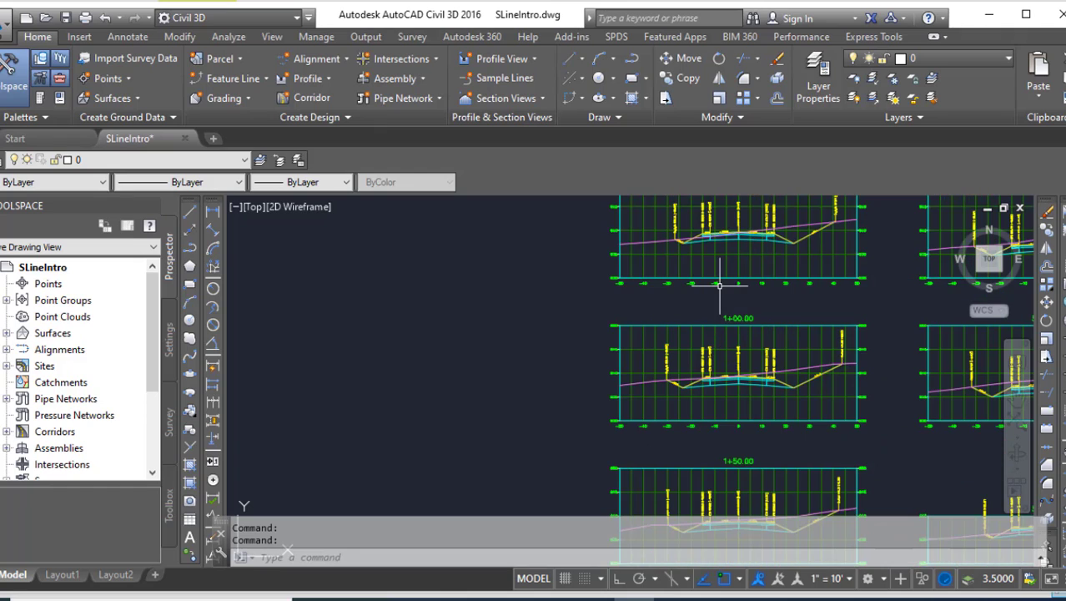
scroll(732, 392, "down", 3)
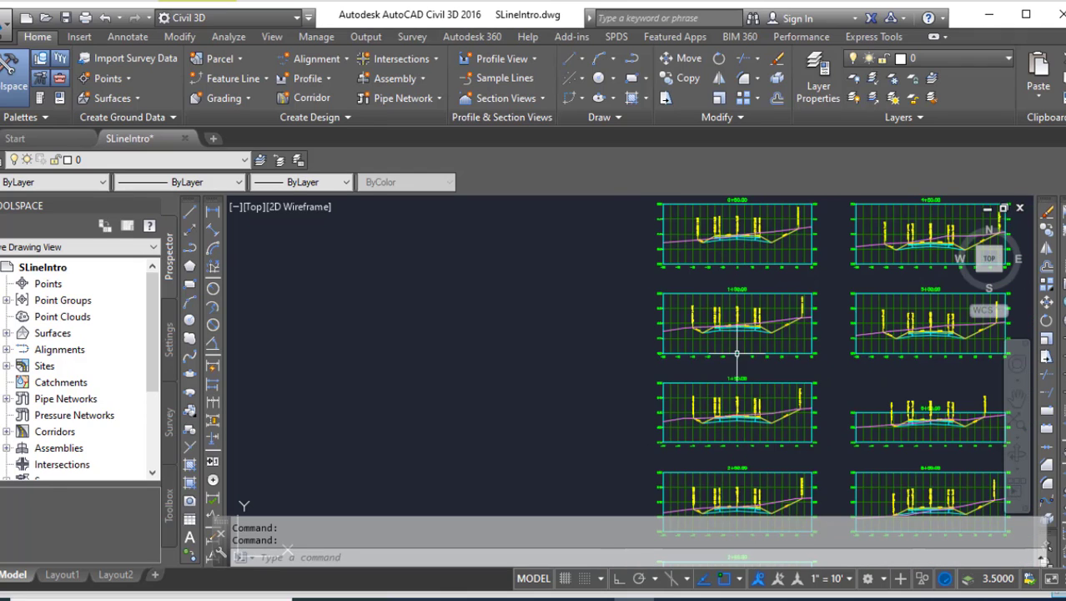
scroll(737, 355, "up", 3)
scroll(734, 300, "up", 2)
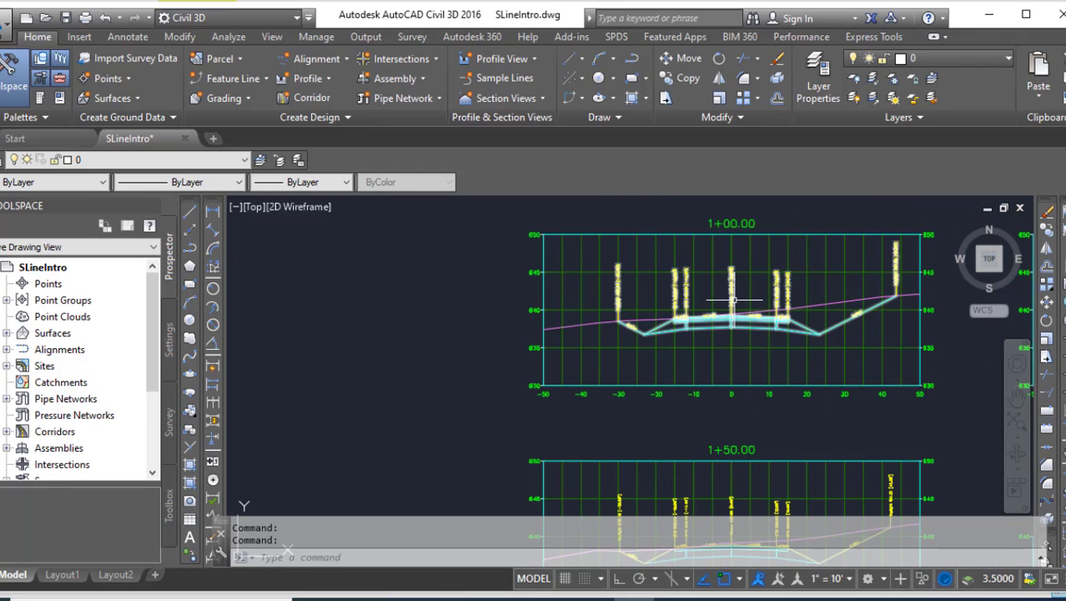
mouse_move(769, 332)
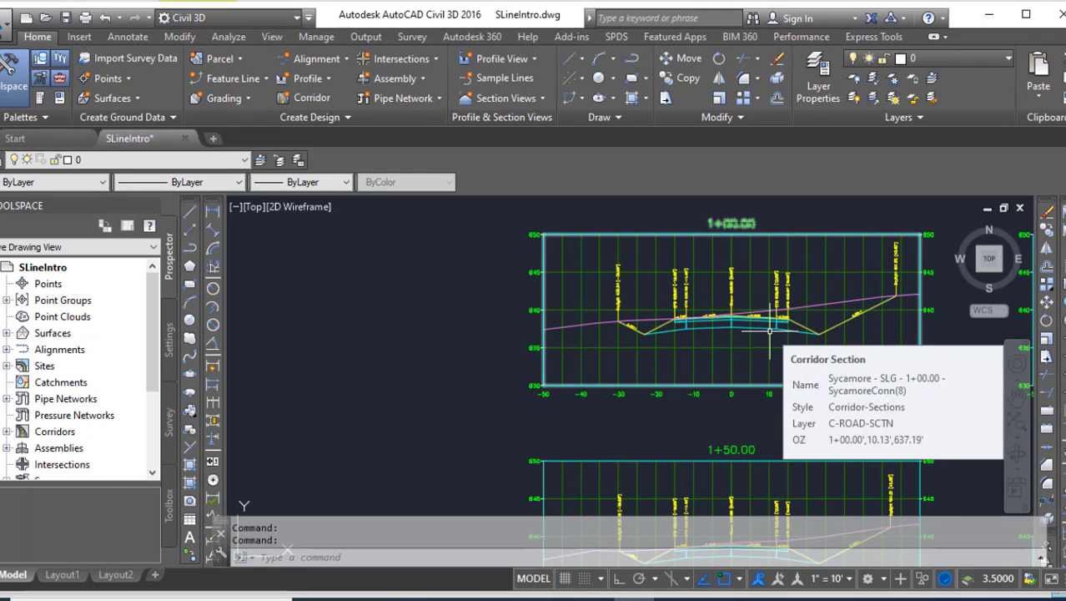
Step: Restore the custom DynamicView viewport configuration and bring the whole 10+00.00 section view into sight in its viewport
left_click(237, 210)
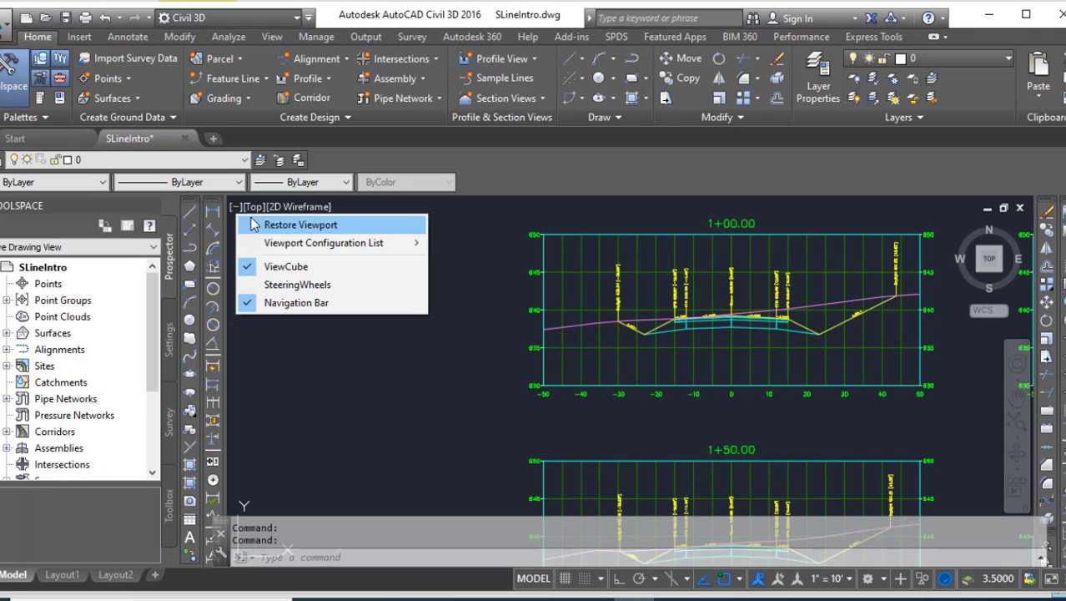
mouse_move(328, 254)
mouse_move(534, 250)
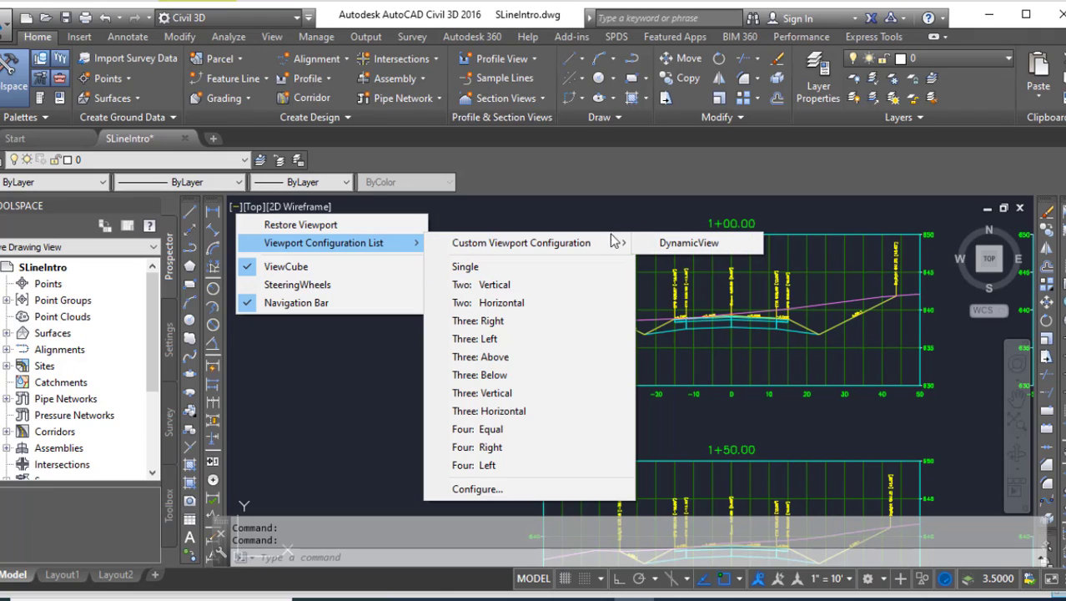
left_click(675, 251)
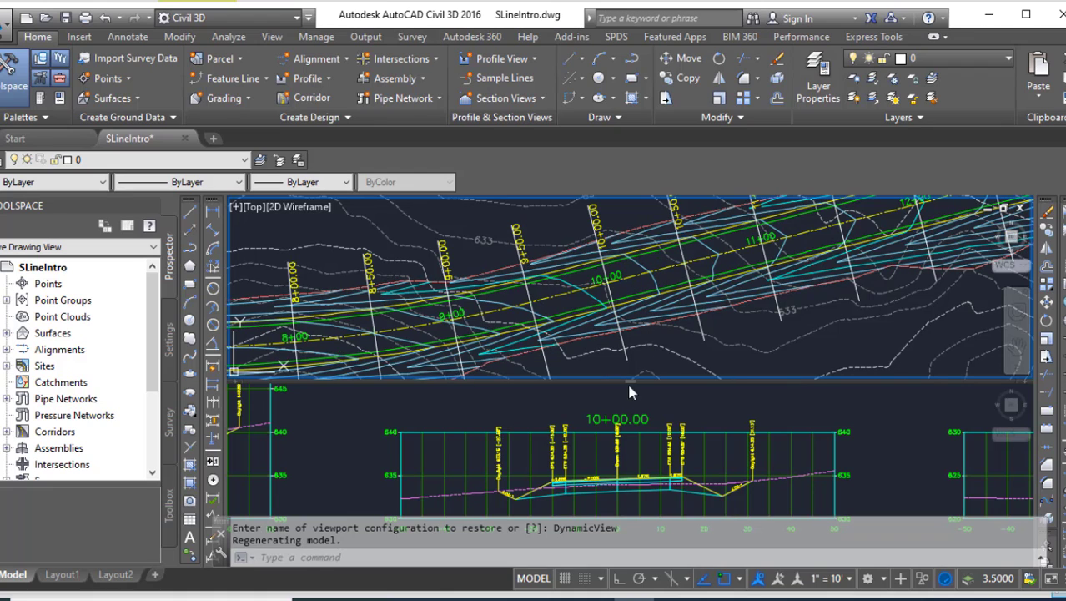
left_click(590, 407)
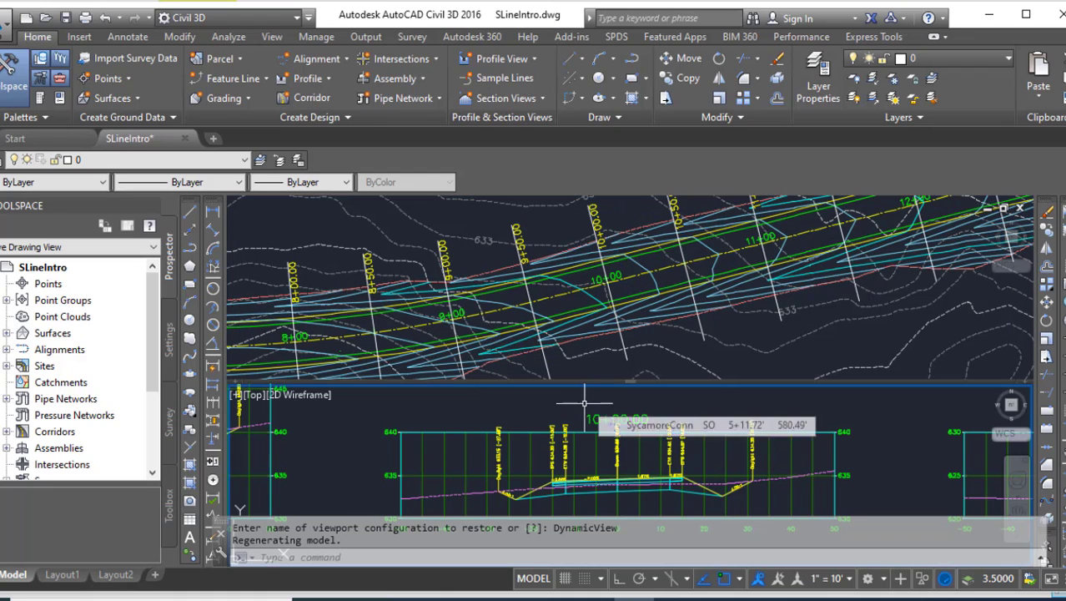
middle_click_drag(584, 402, 574, 391)
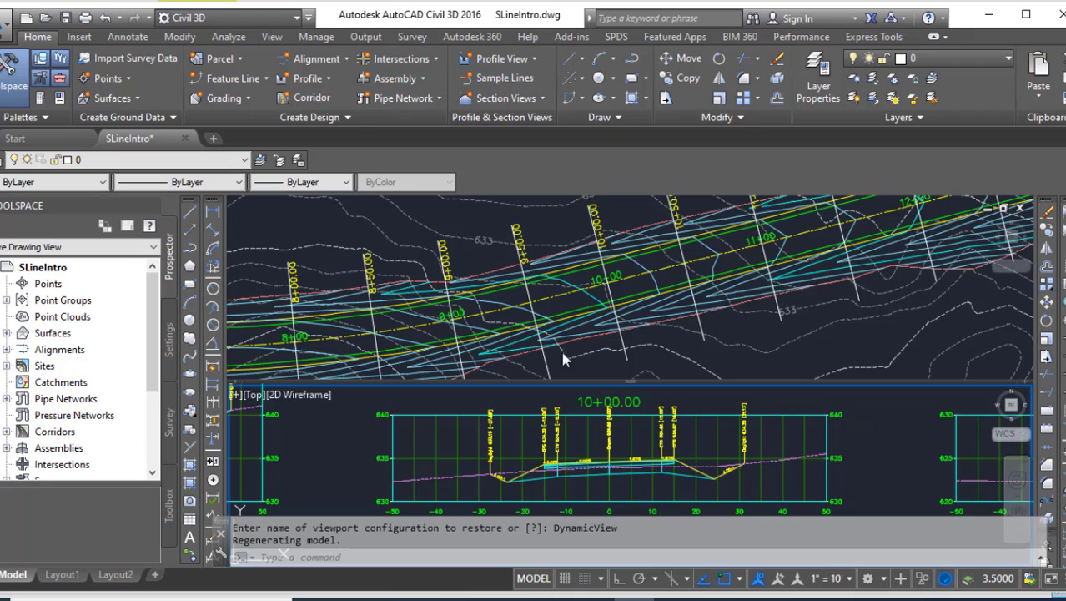
Step: With object snap off, slide the 10+00.00 sample line along the alignment to about station 10+22, then back to about 9+74.5
left_click(619, 292)
left_click(617, 305)
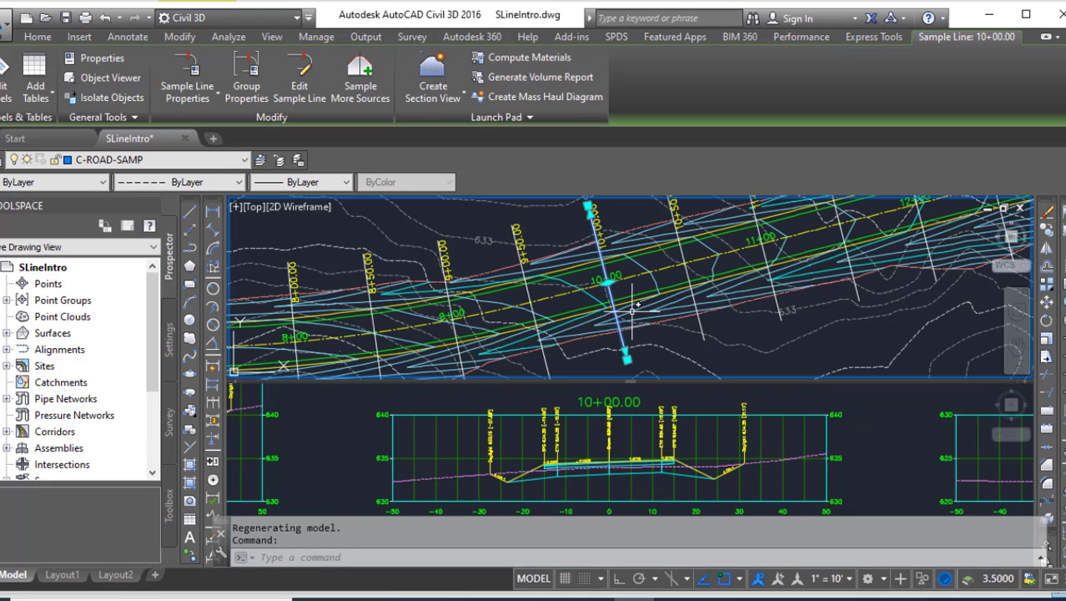
left_click(609, 283)
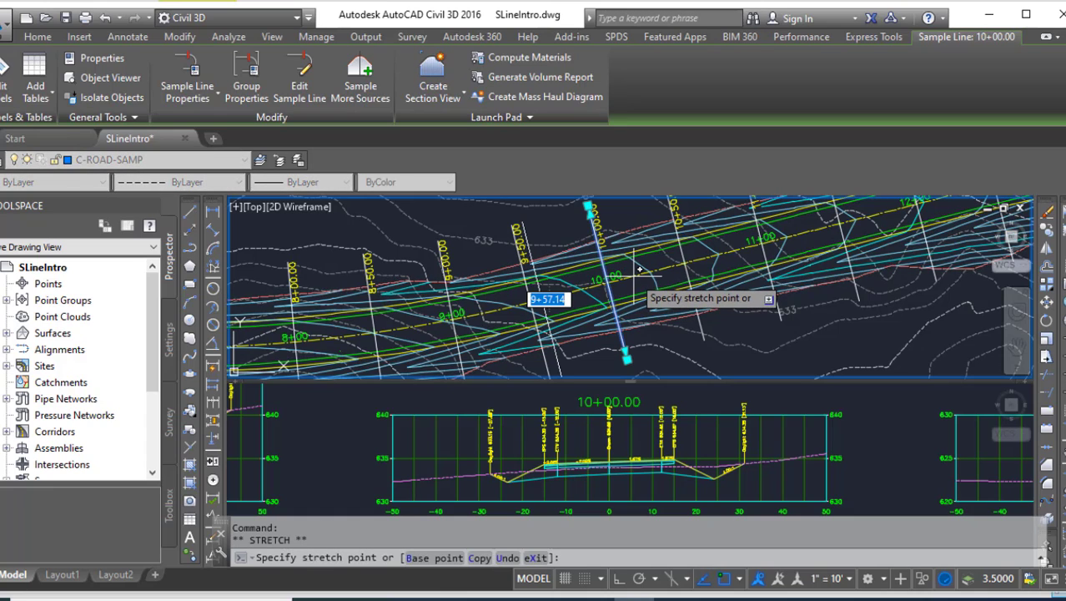
key("F3")
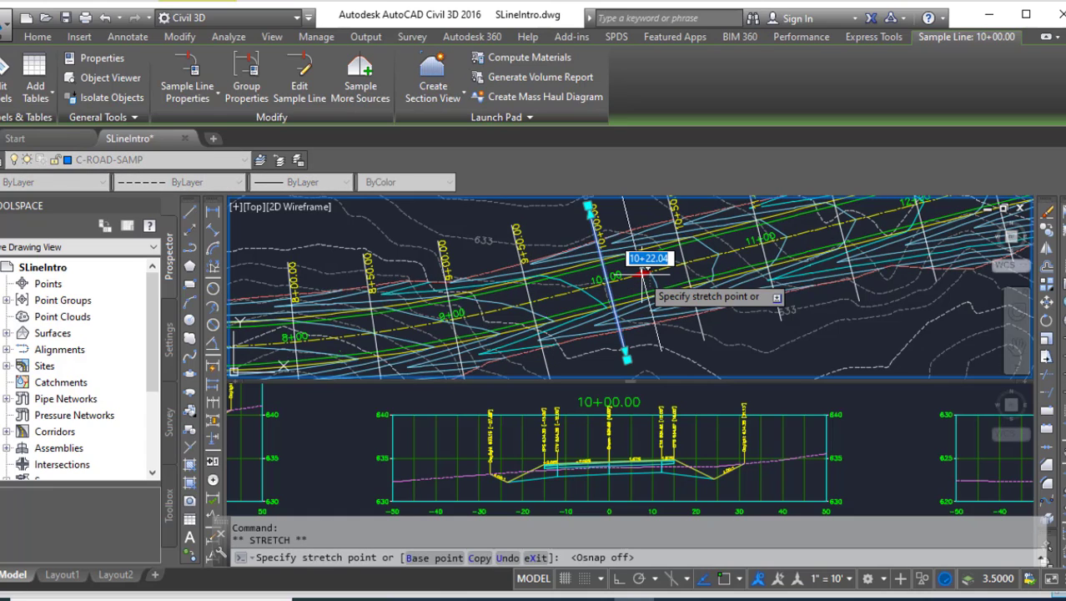
left_click(644, 270)
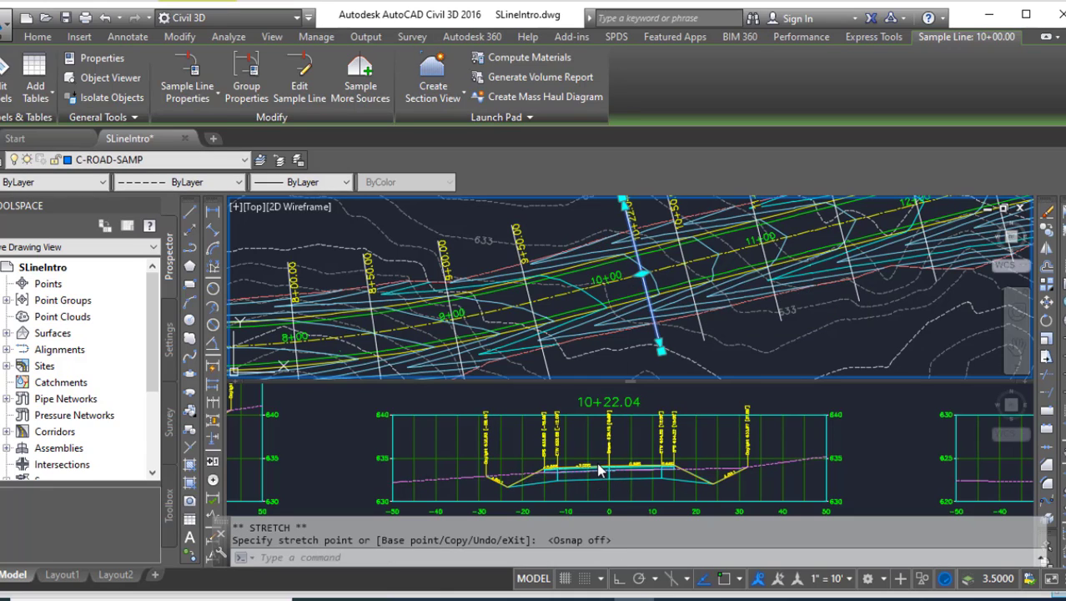
left_click(643, 274)
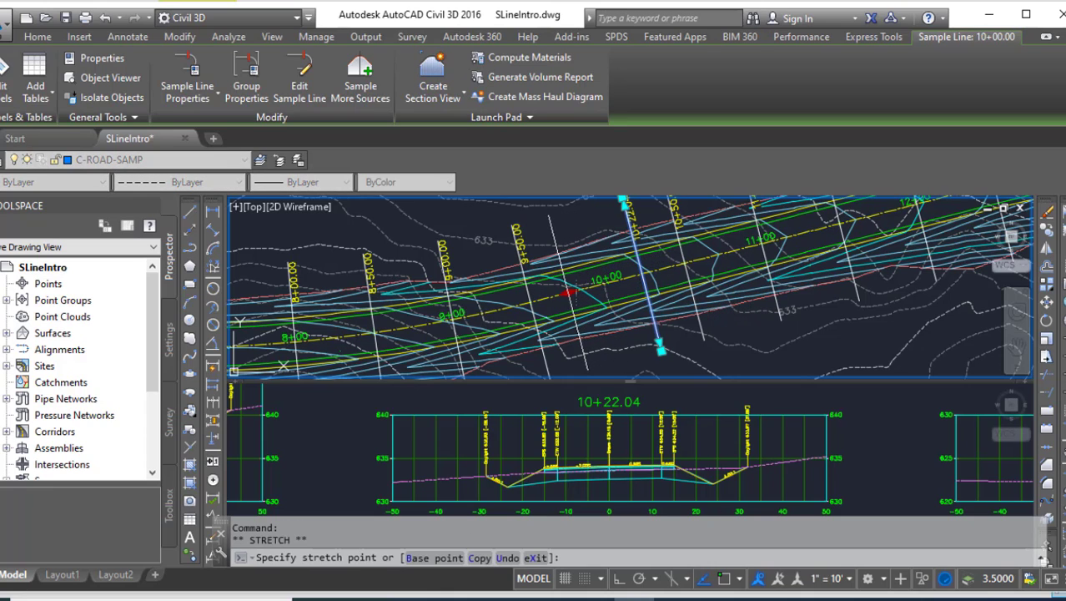
left_click(568, 290)
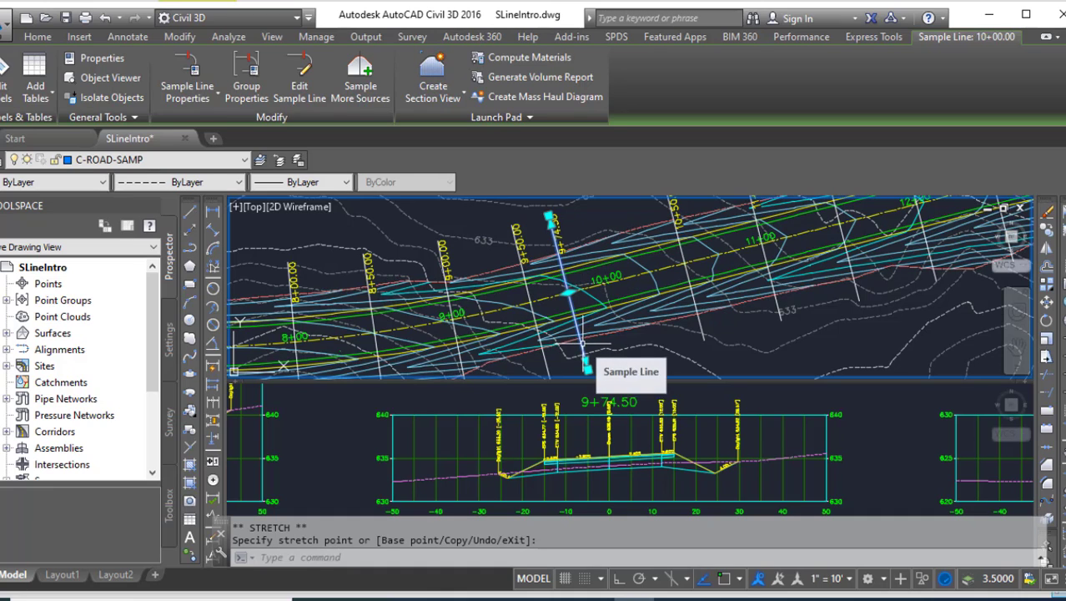
Step: Move the selected sample line to exactly station 1000 and clear the selection
left_click(568, 290)
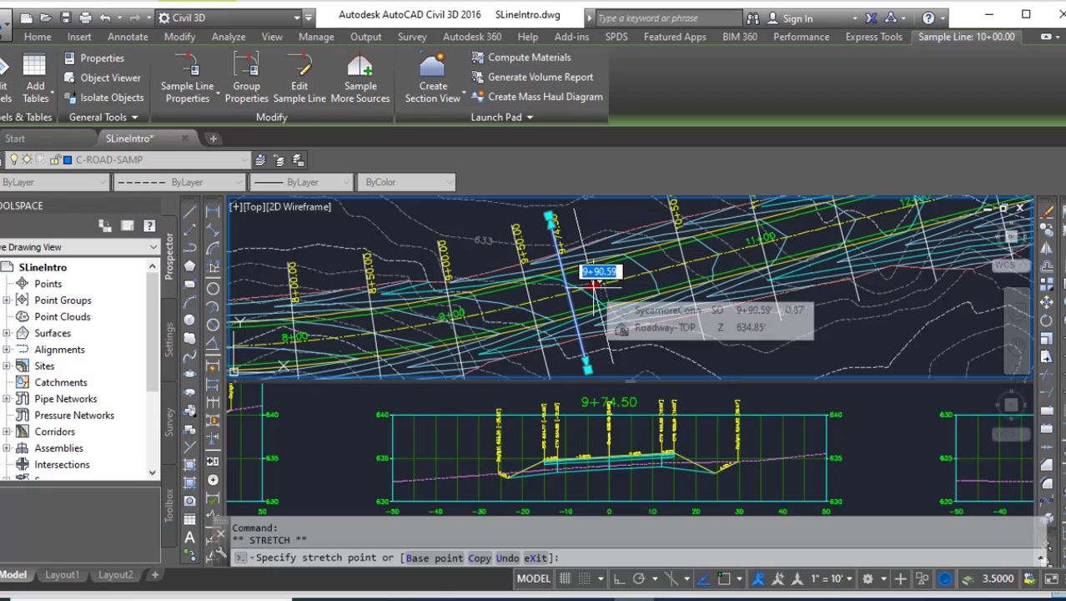
type("1000")
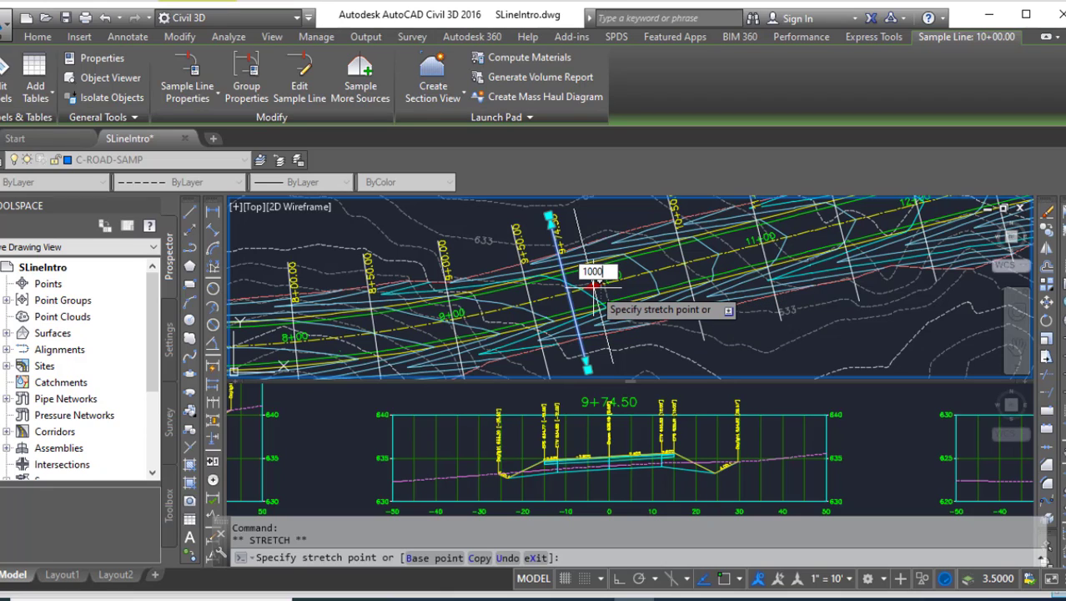
key("Return")
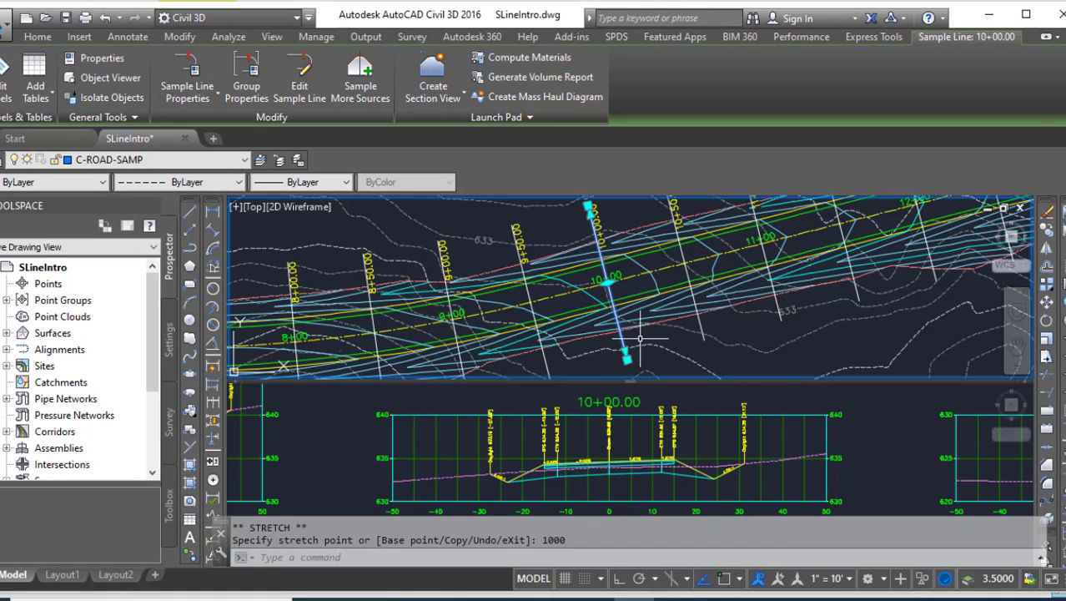
key("Escape")
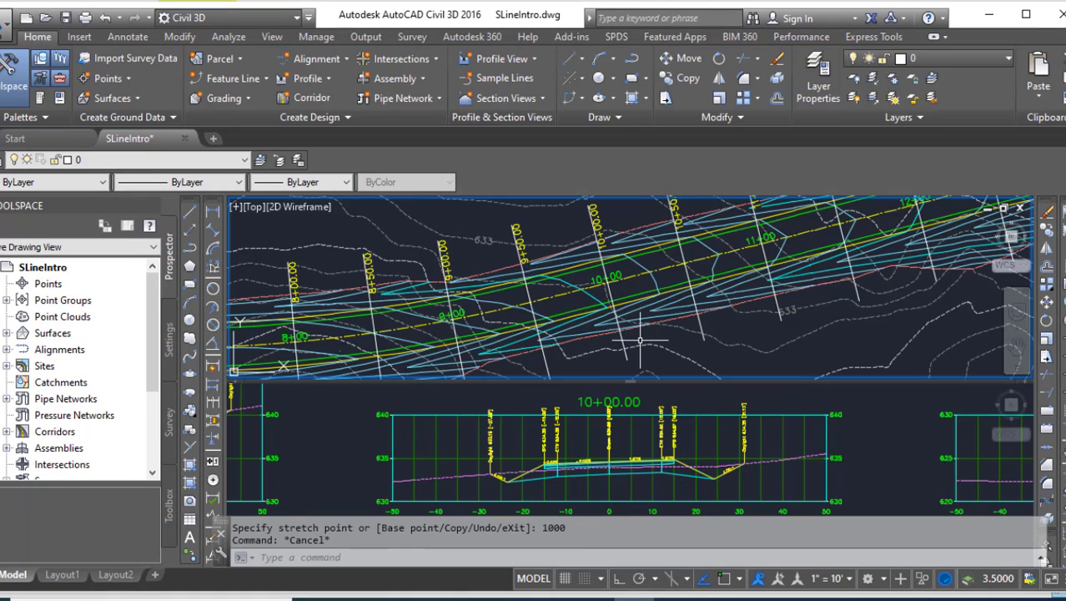